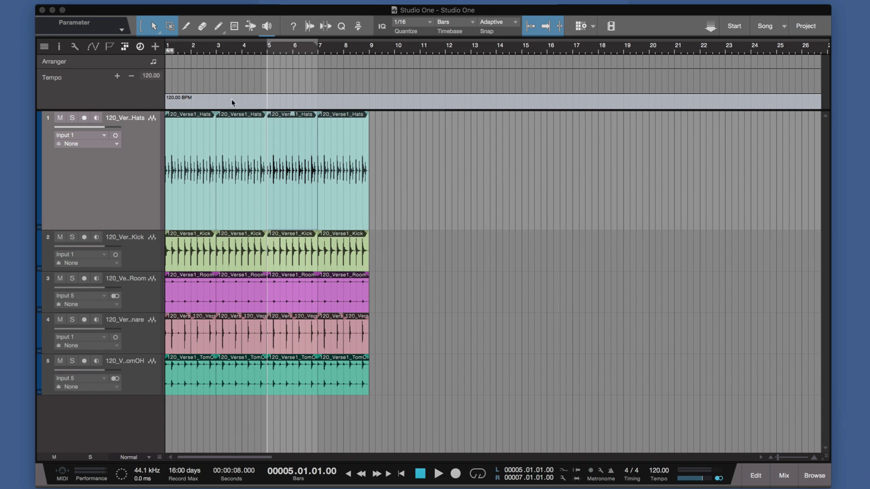
Select the bar 3–5 clips on the Hats, Kick, Room, both Snare and TomOH tracks.
{"action": "left_click", "coordinate": [237, 192]}
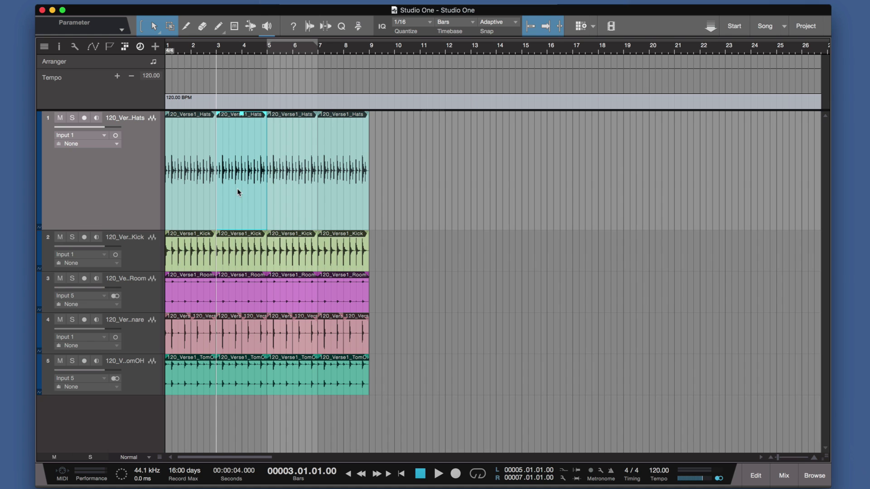
{"action": "left_click", "coordinate": [248, 267], "text": "shift"}
{"action": "left_click", "coordinate": [243, 312], "text": "shift"}
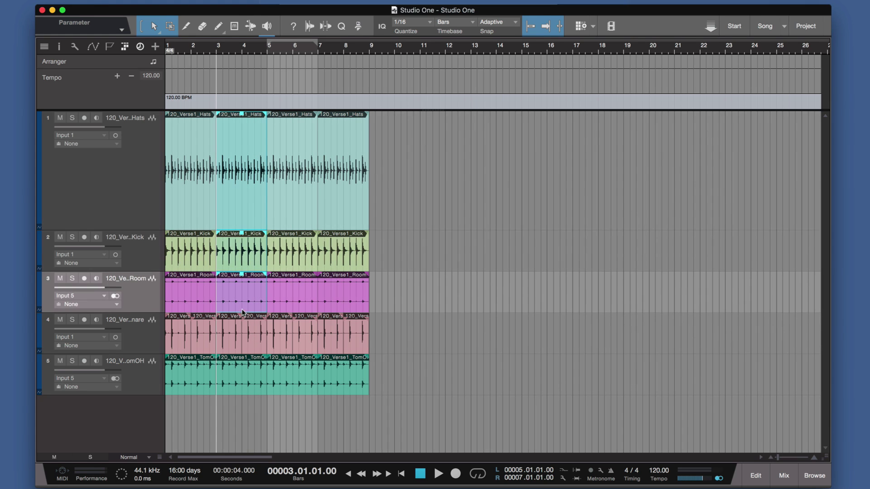
{"action": "left_click", "coordinate": [240, 341], "text": "shift"}
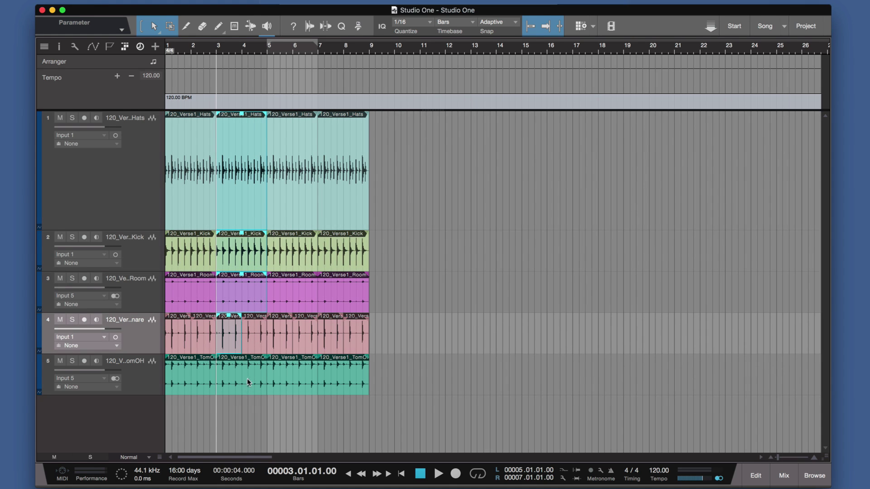
{"action": "left_click", "coordinate": [255, 352], "text": "shift"}
{"action": "left_click", "coordinate": [227, 388], "text": "shift"}
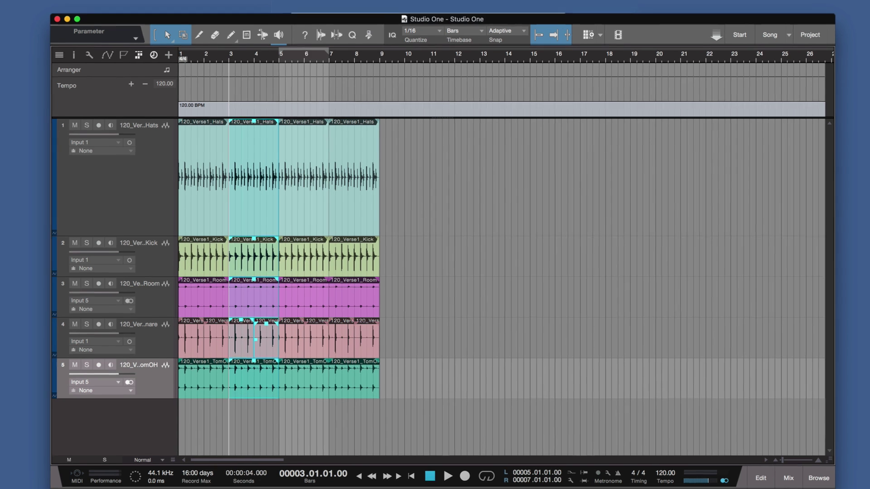
{"action": "left_click", "coordinate": [87, 4]}
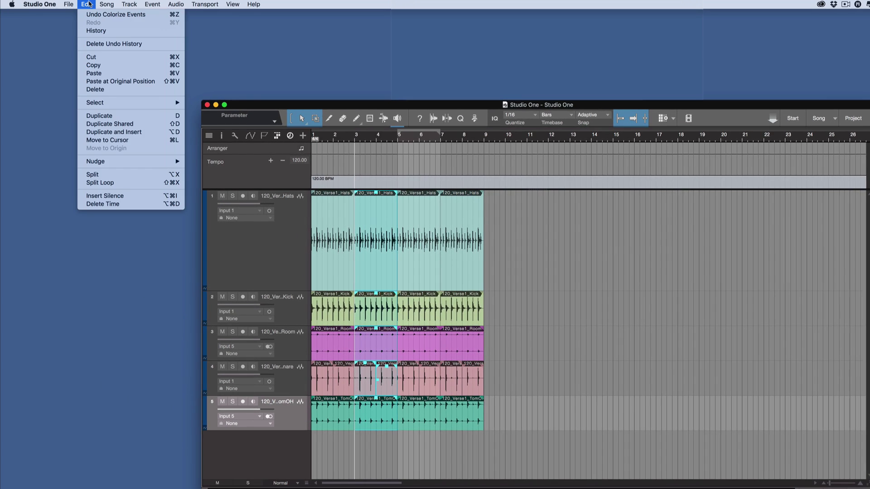
{"action": "left_click", "coordinate": [124, 204]}
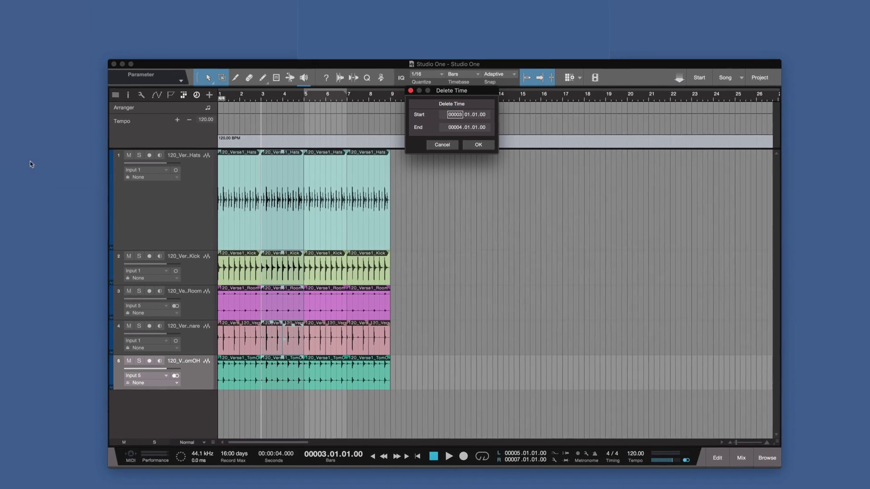
{"action": "key", "text": "Tab"}
{"action": "key", "text": "Tab"}
{"action": "key", "text": "Tab"}
{"action": "key", "text": "Tab"}
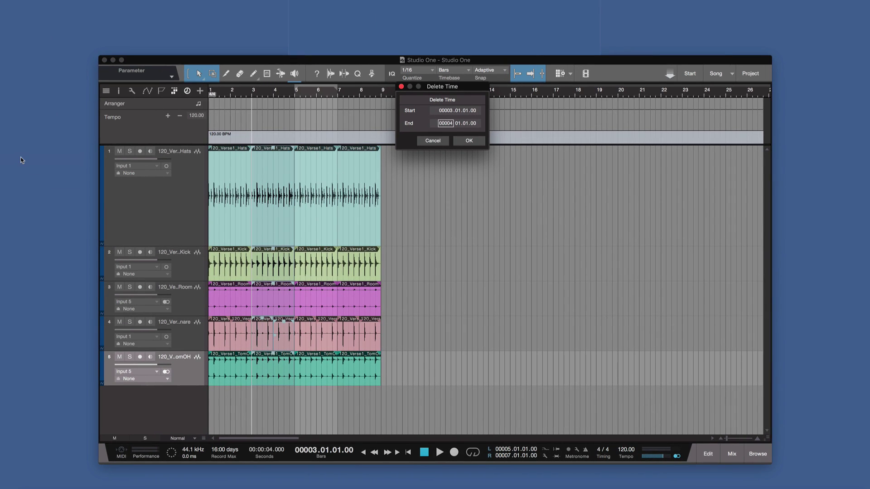
{"action": "key", "text": "Up"}
{"action": "key", "text": "Return"}
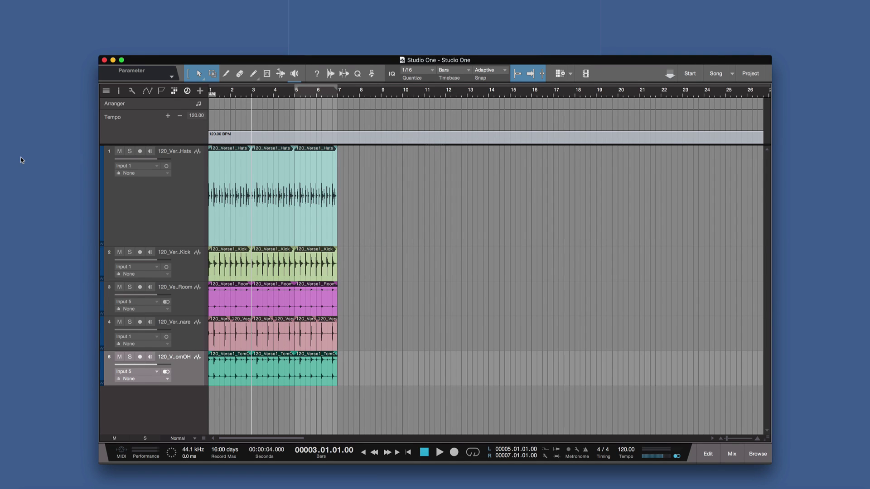
{"action": "key", "text": "super+z"}
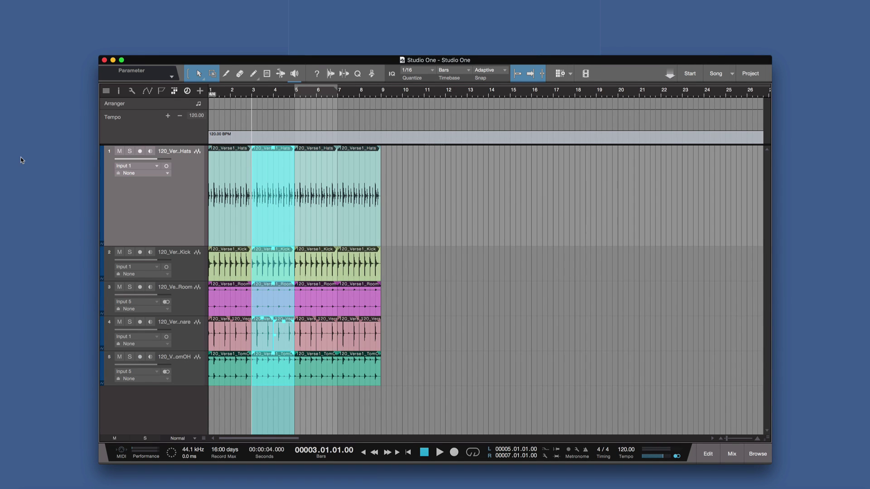
{"action": "left_click", "coordinate": [171, 190]}
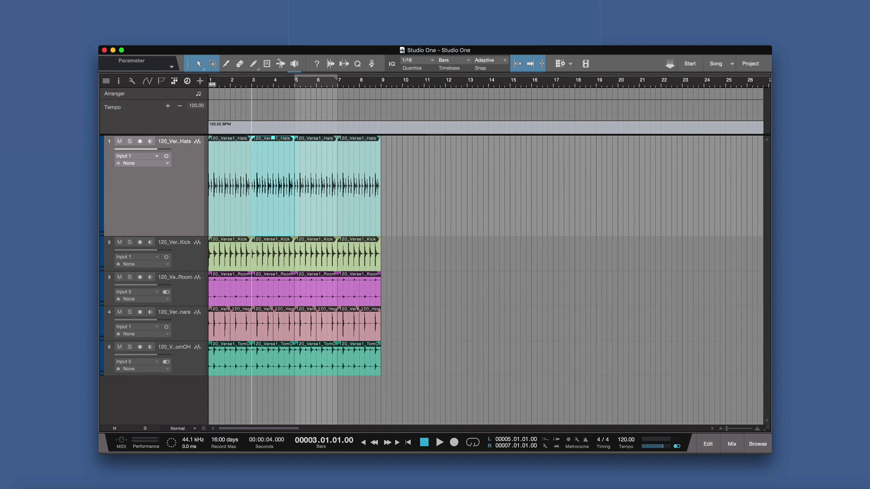
{"action": "left_click", "coordinate": [273, 283]}
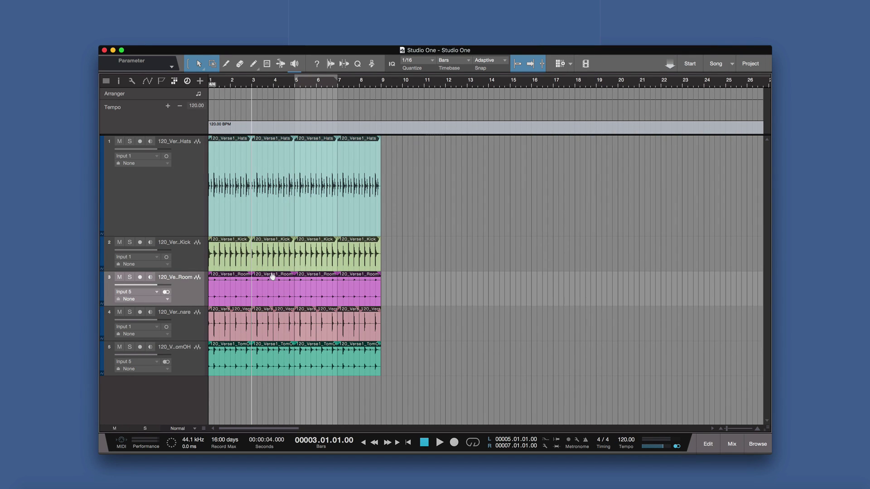
{"action": "left_click_drag", "start_coordinate": [273, 287], "coordinate": [253, 283]}
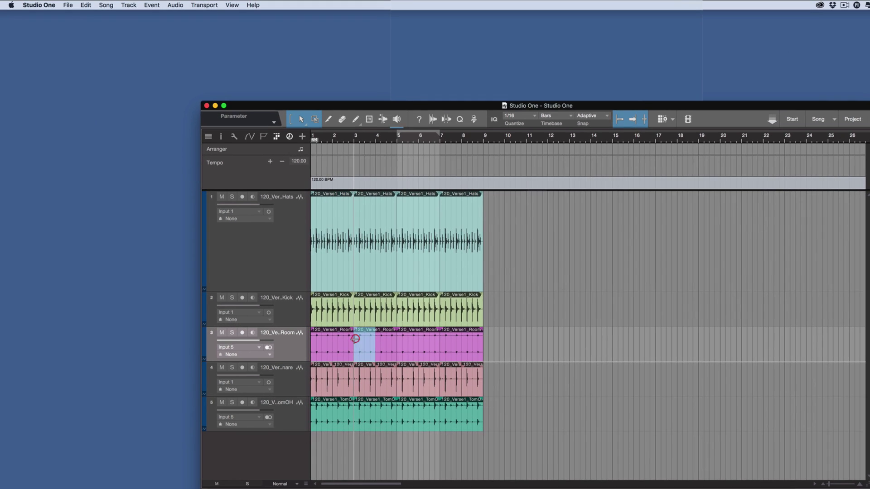
{"action": "left_click", "coordinate": [84, 5]}
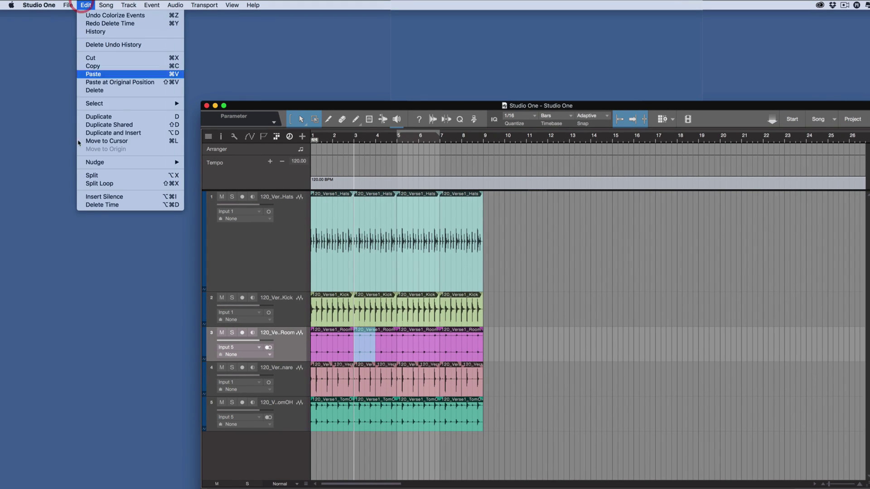
{"action": "left_click", "coordinate": [97, 207]}
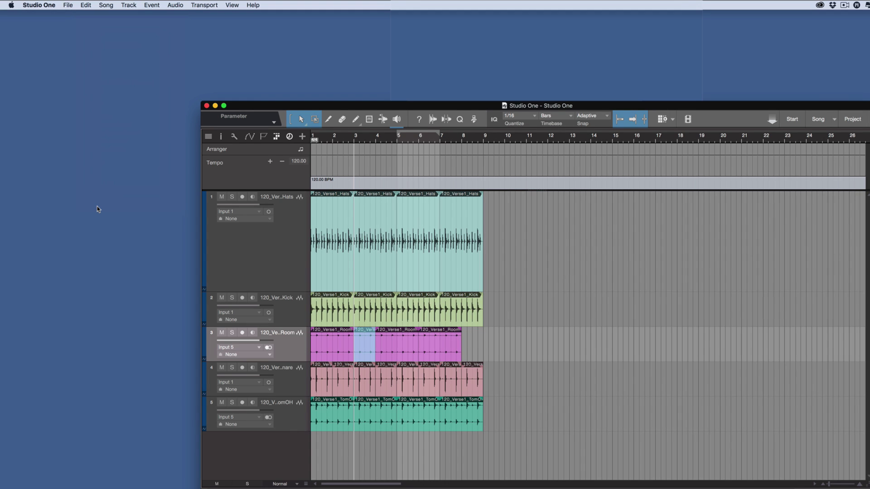
{"action": "key", "text": "super+z"}
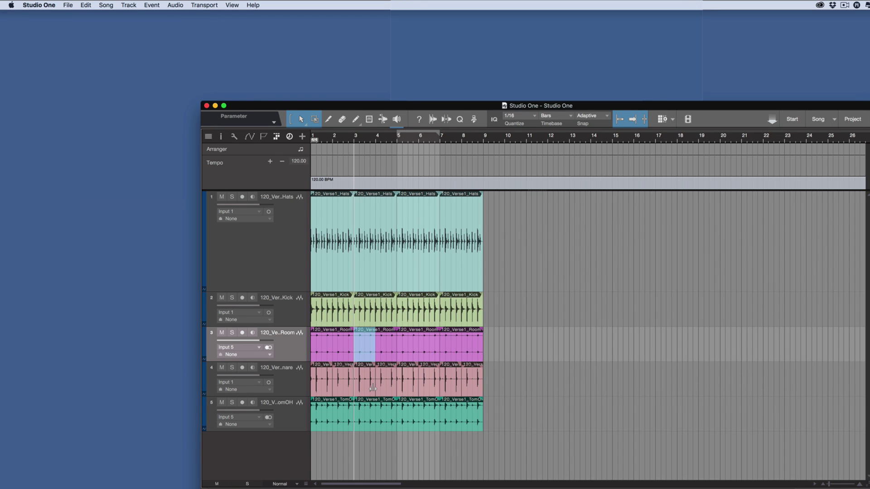
{"action": "left_click", "coordinate": [369, 306]}
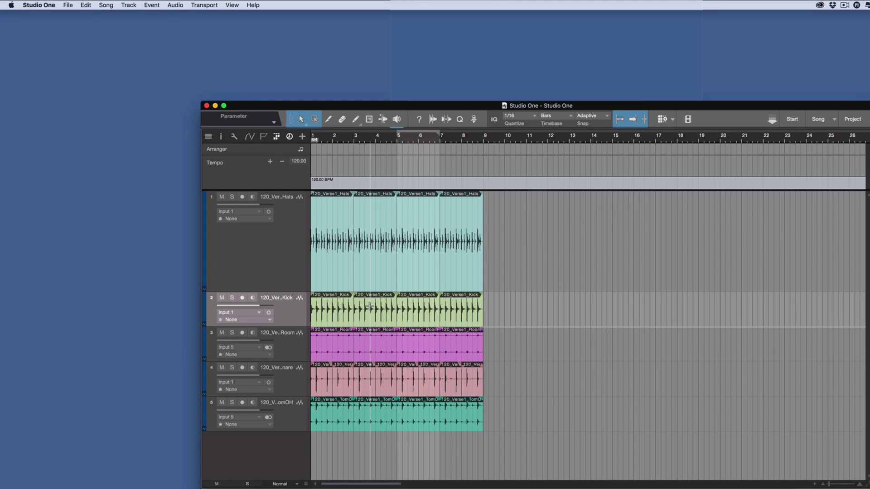
{"action": "left_click_drag", "start_coordinate": [375, 301], "coordinate": [348, 347]}
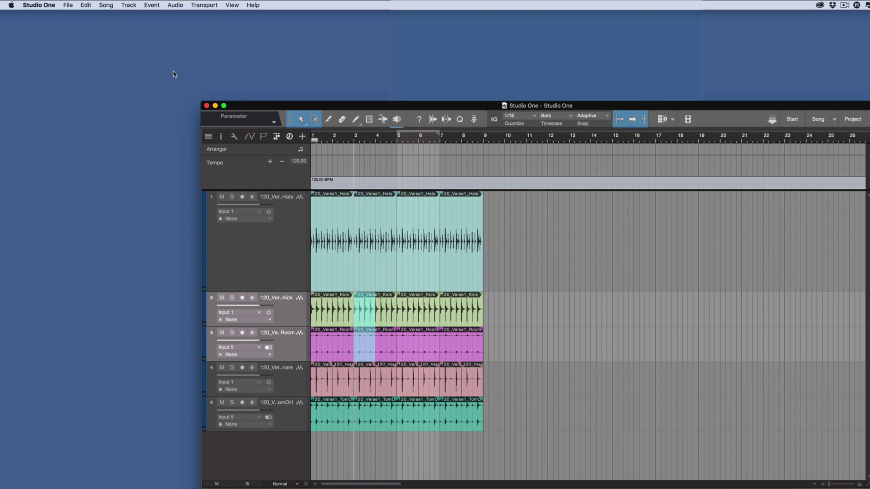
{"action": "left_click", "coordinate": [88, 5]}
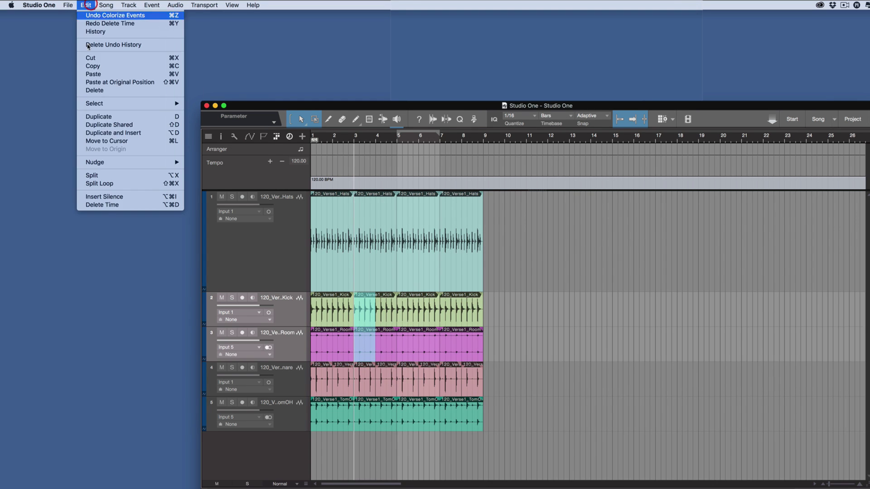
{"action": "left_click", "coordinate": [105, 205]}
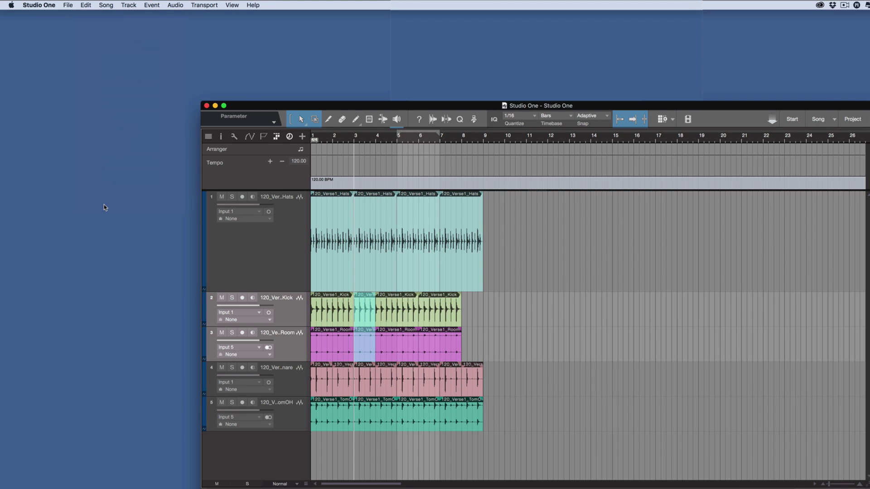
{"action": "key", "text": "super+z"}
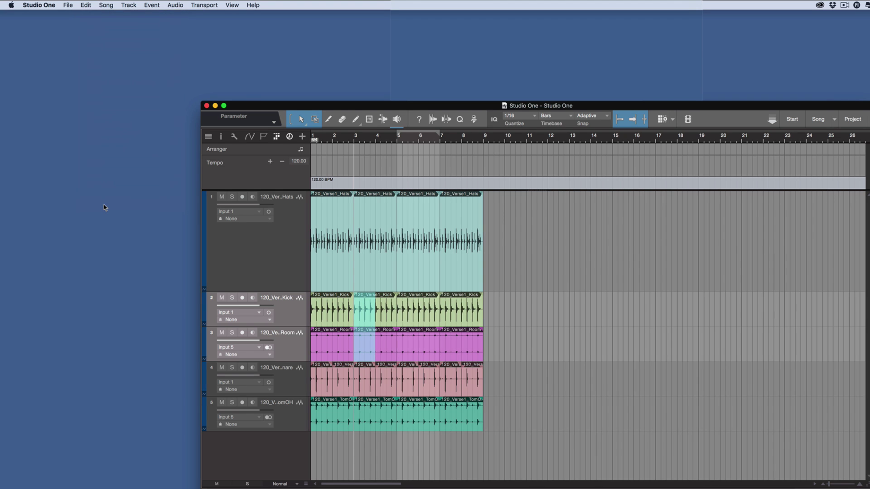
Clear the Kick/Room range and paint an Intro arranger section over bars 1–3.
{"action": "left_click", "coordinate": [526, 249]}
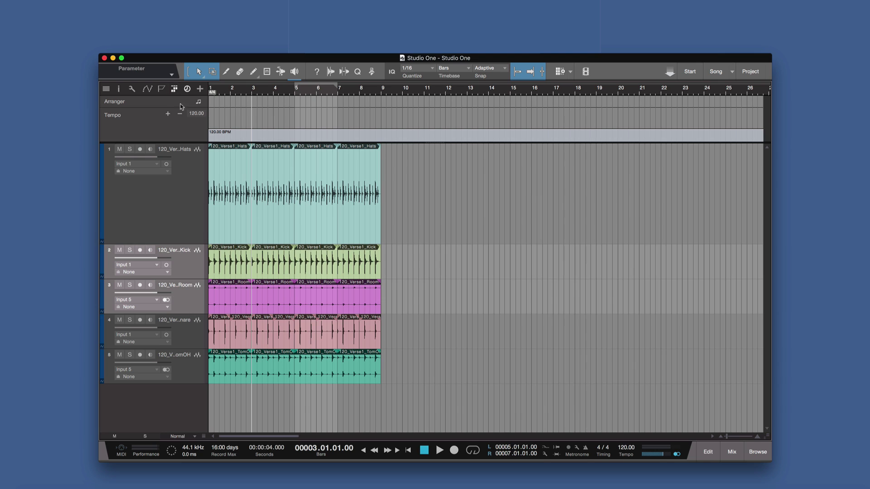
{"action": "left_click", "coordinate": [255, 73]}
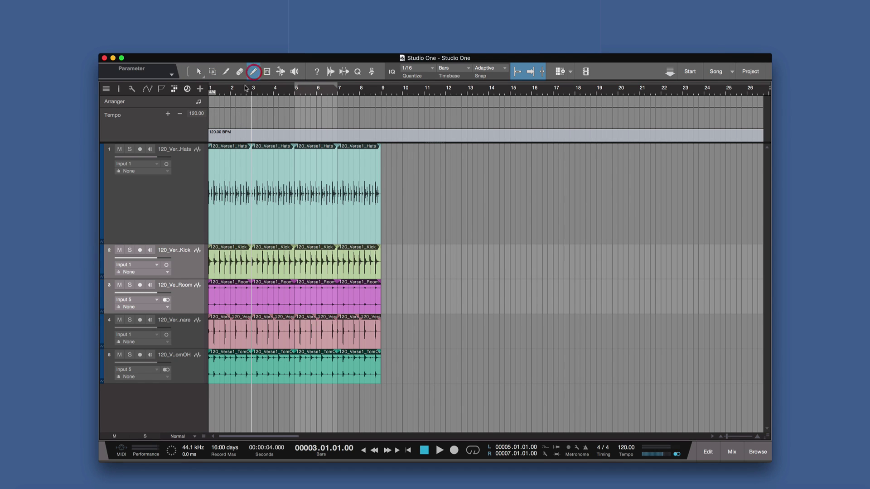
{"action": "left_click_drag", "start_coordinate": [210, 101], "coordinate": [371, 104]}
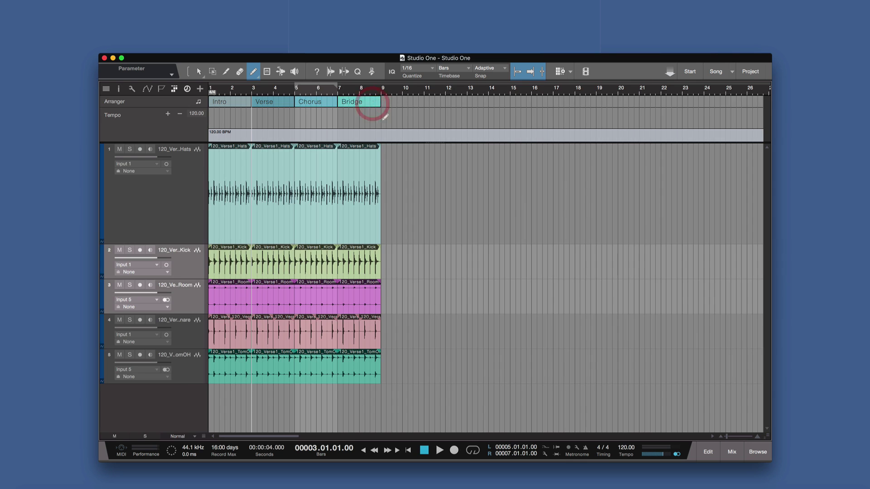
Return to the Arrow tool, show the arranger section list, and select the Hats, Kick, Room and Snare Verse clips.
{"action": "key", "text": "F4"}
{"action": "left_click", "coordinate": [199, 72]}
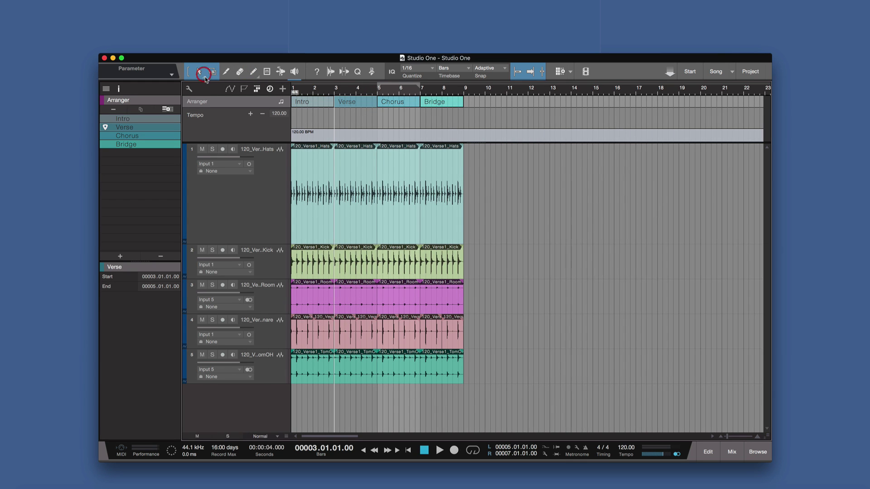
{"action": "left_click", "coordinate": [349, 234]}
{"action": "left_click", "coordinate": [356, 269], "text": "shift"}
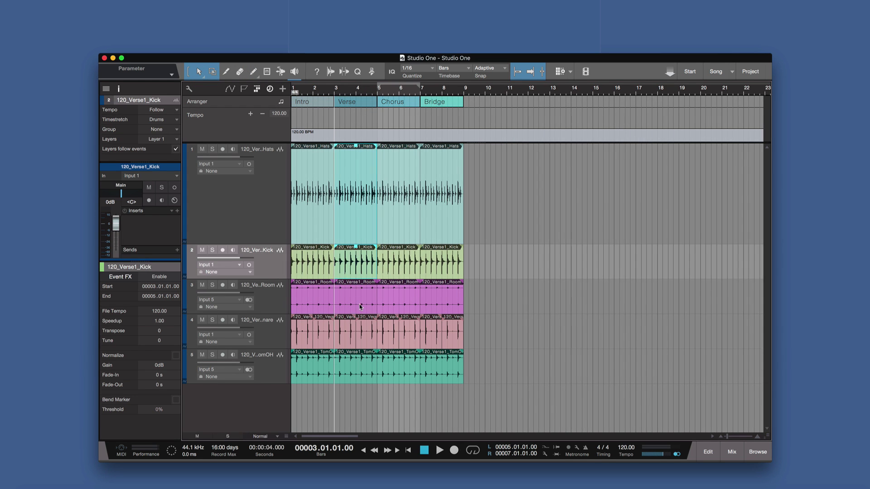
{"action": "left_click", "coordinate": [360, 307], "text": "shift"}
{"action": "left_click", "coordinate": [364, 337], "text": "shift"}
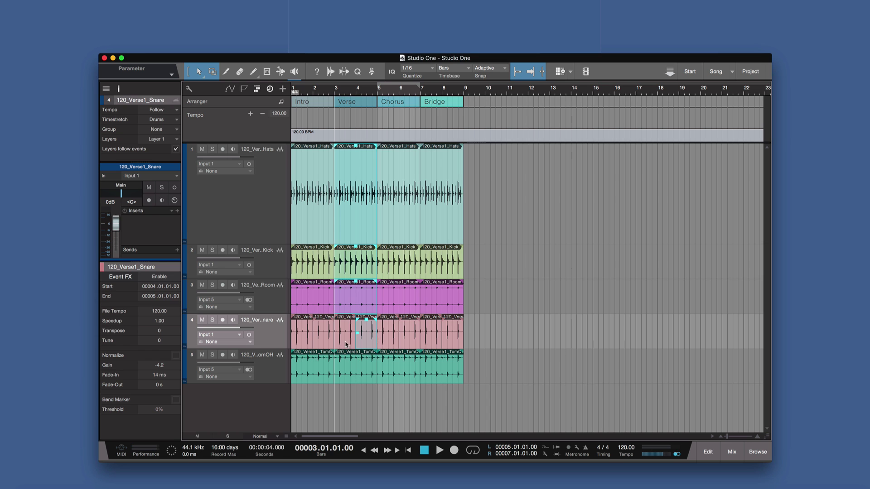
Add the Snare and TomOH Verse events to the selection and colour all Verse events red.
{"action": "left_click", "coordinate": [346, 343], "text": "shift"}
{"action": "left_click", "coordinate": [353, 371], "text": "shift"}
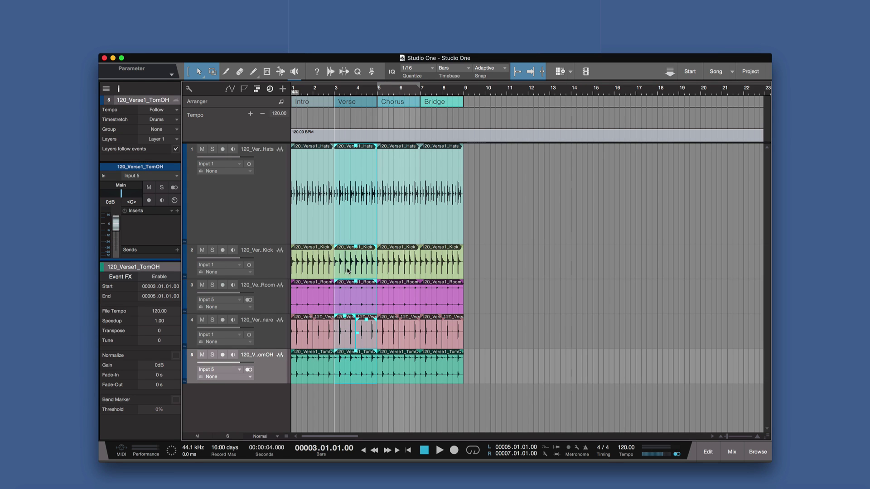
{"action": "right_click", "coordinate": [354, 234]}
{"action": "left_click", "coordinate": [360, 250]}
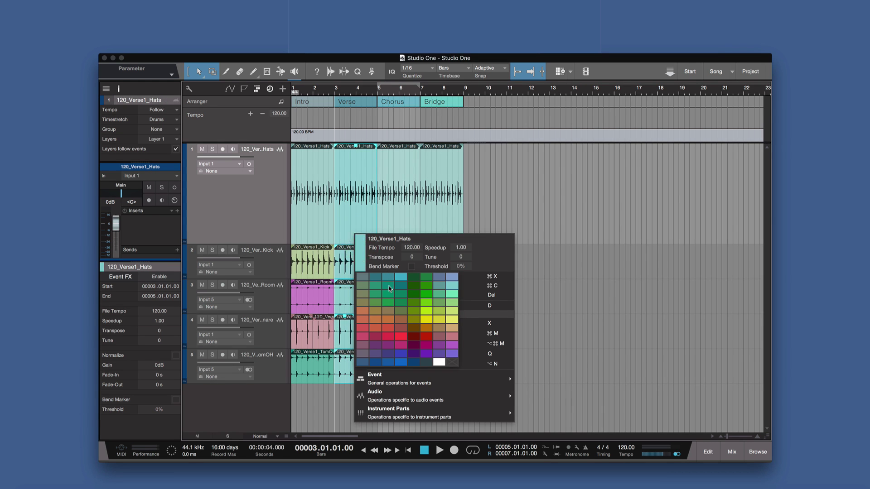
{"action": "left_click", "coordinate": [402, 335]}
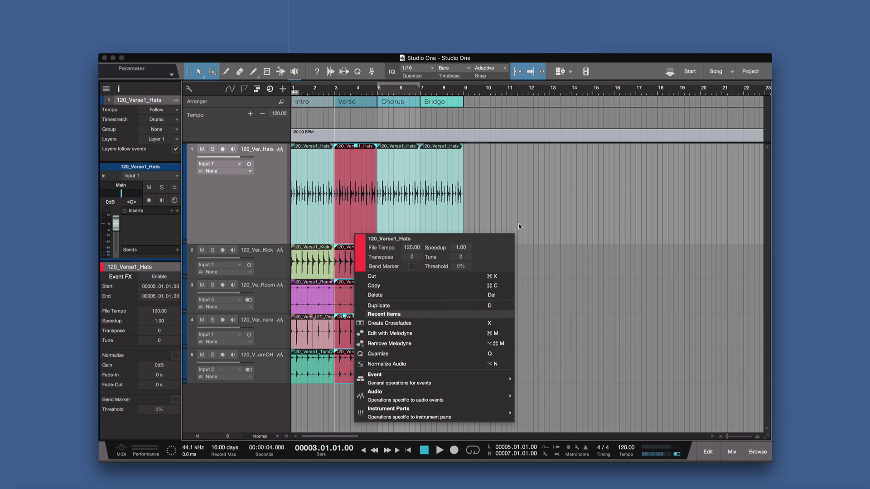
{"action": "left_click", "coordinate": [522, 205]}
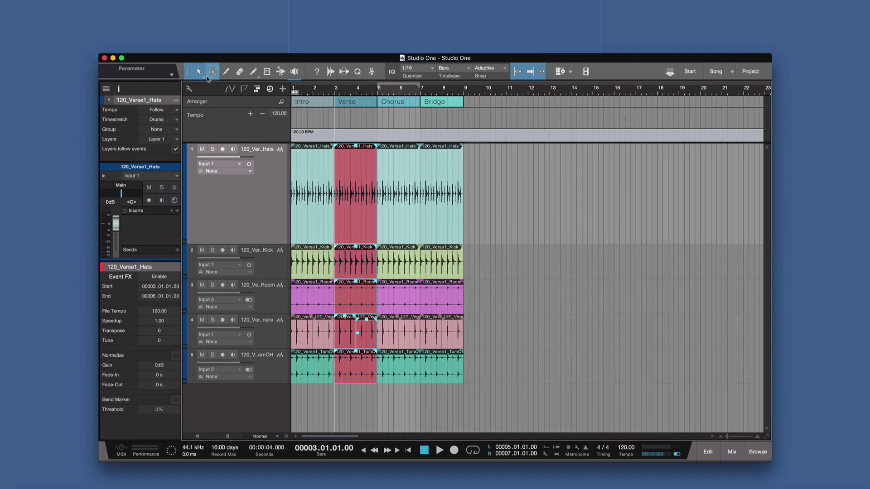
Deselect the red Verse events and move Verse below Bridge in the arranger section list.
{"action": "left_click", "coordinate": [120, 89]}
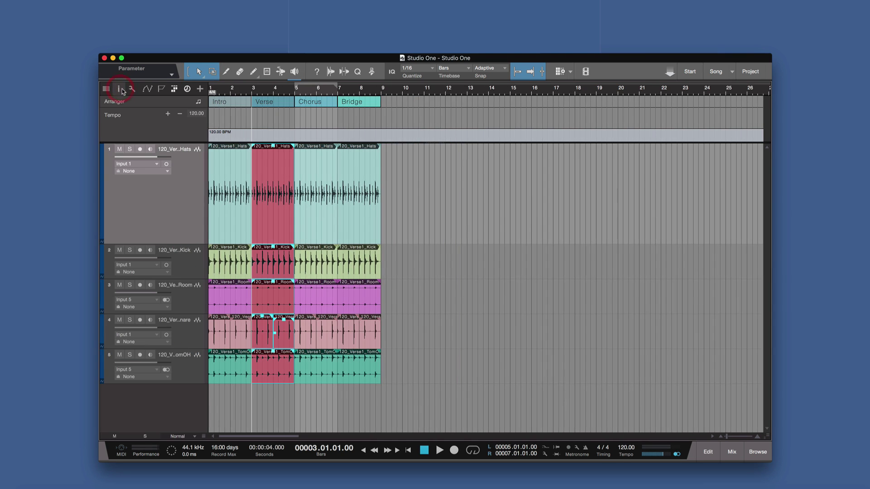
{"action": "left_click", "coordinate": [122, 103]}
{"action": "left_click", "coordinate": [119, 90]}
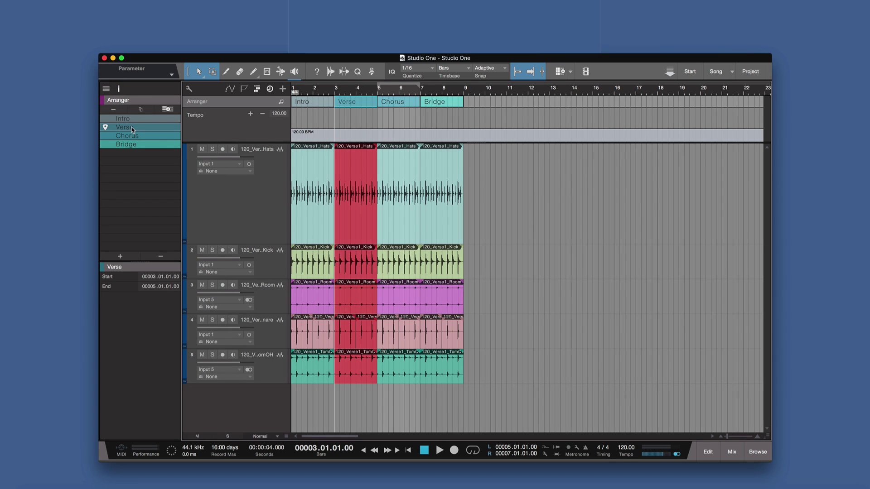
{"action": "left_click_drag", "start_coordinate": [132, 127], "coordinate": [135, 148]}
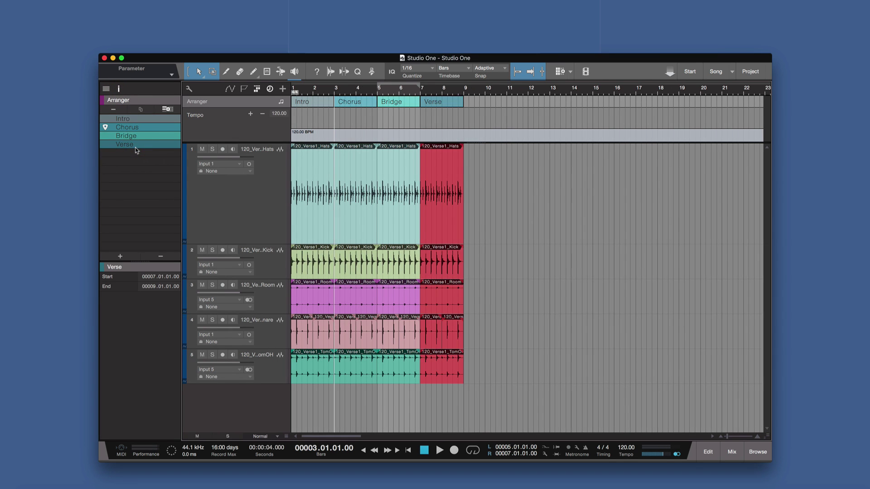
Remove the Verse section, undo the removal, and drag Verse back to bars 3–5 after Intro.
{"action": "left_click", "coordinate": [135, 147]}
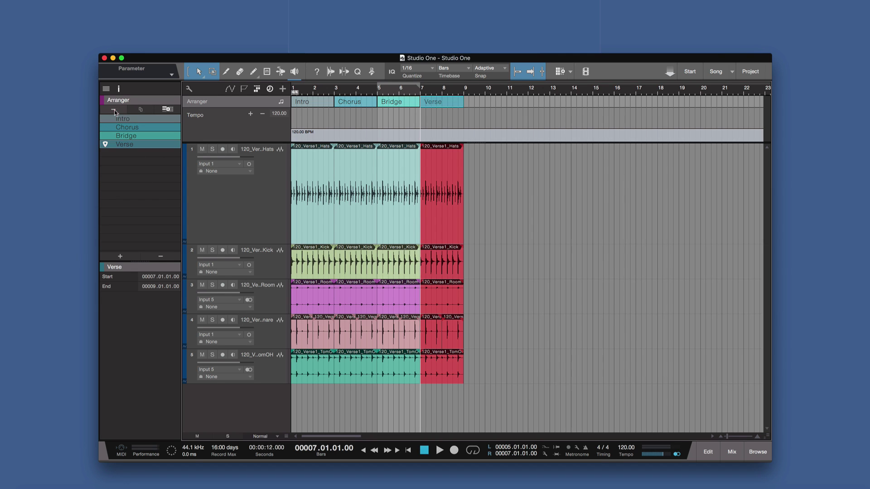
{"action": "left_click", "coordinate": [114, 110]}
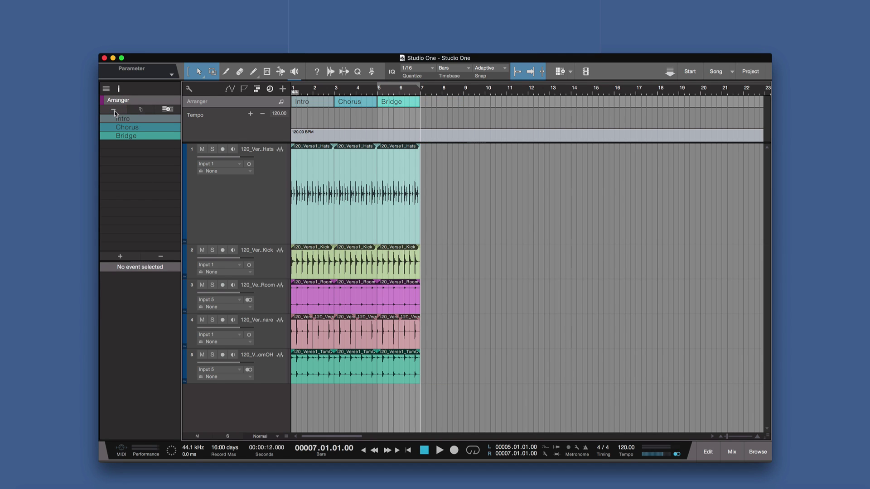
{"action": "key", "text": "super+z"}
{"action": "left_click_drag", "start_coordinate": [122, 113], "coordinate": [339, 103]}
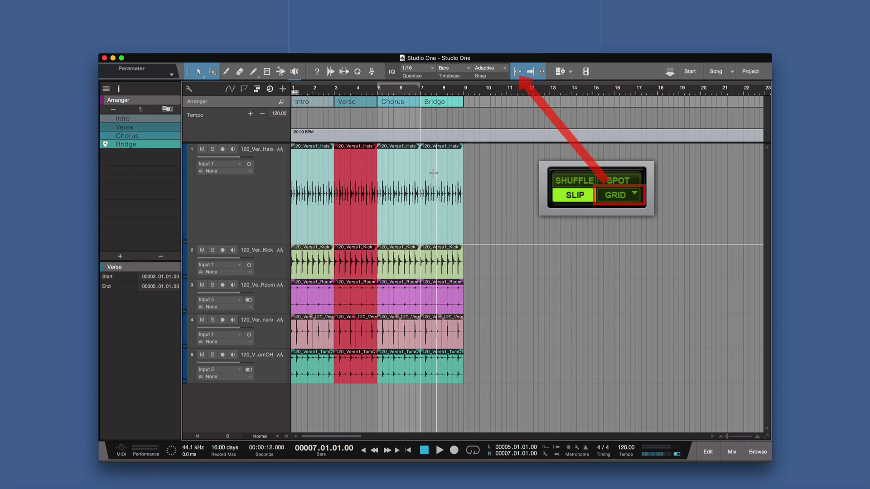
Turn Snap off and slide the Bridge section off-grid to start at 8.4.3.10.
{"action": "left_click_drag", "start_coordinate": [444, 104], "coordinate": [476, 105]}
{"action": "left_click", "coordinate": [517, 71]}
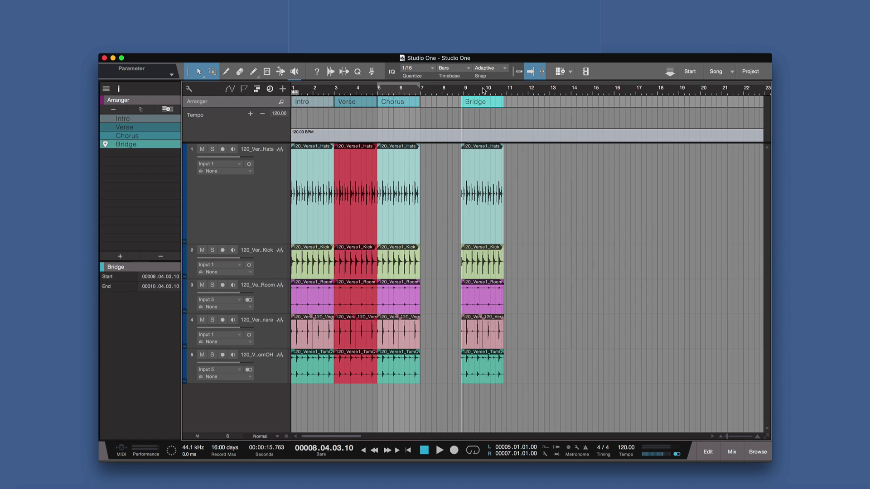
{"action": "left_click", "coordinate": [504, 68]}
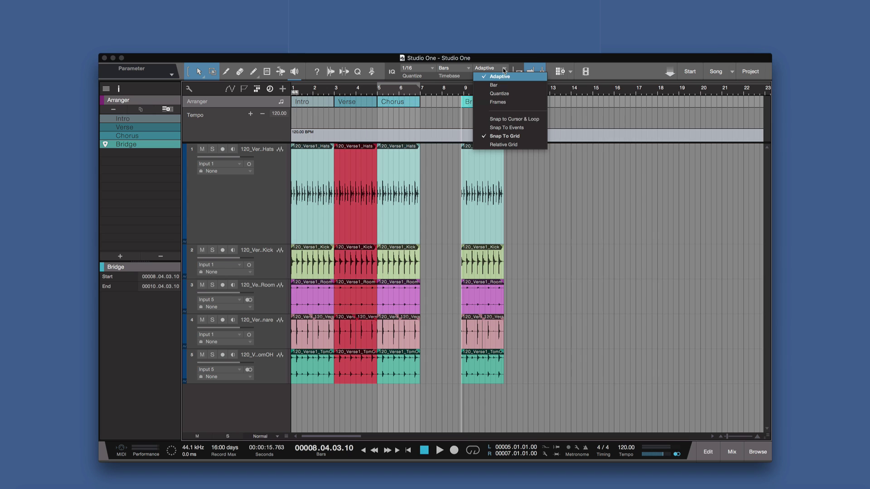
Enable Snap To Events and snap the Bridge section back to bars 7–9, directly after Chorus.
{"action": "left_click", "coordinate": [526, 127]}
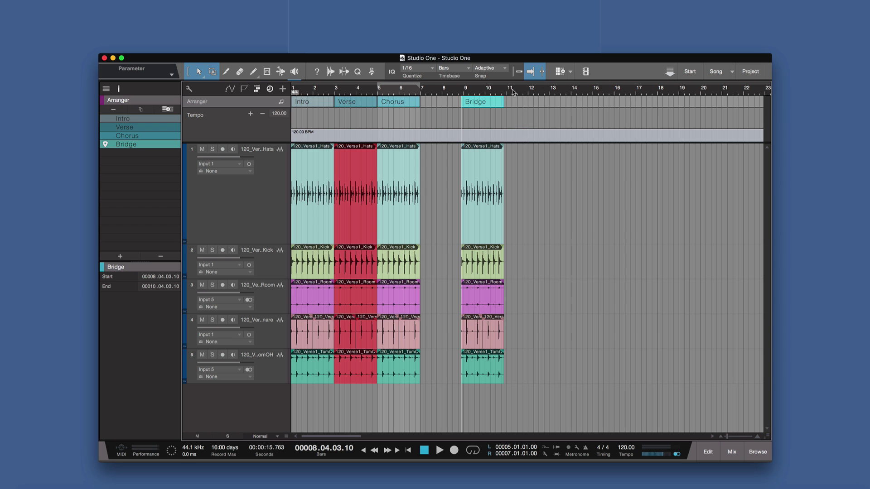
{"action": "left_click", "coordinate": [502, 67]}
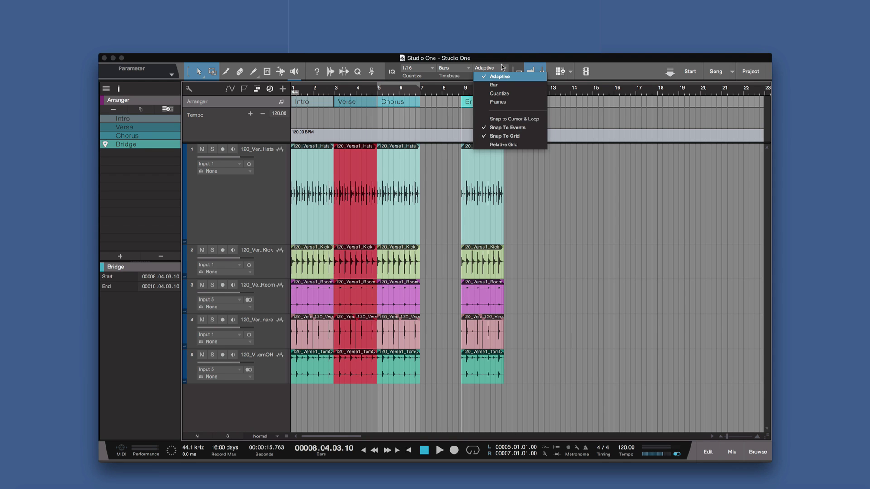
{"action": "left_click", "coordinate": [503, 145]}
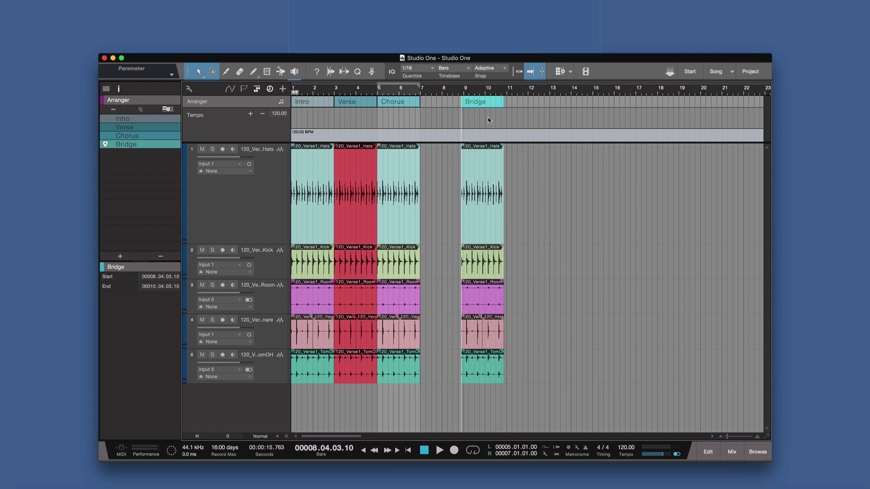
{"action": "left_click_drag", "start_coordinate": [489, 102], "coordinate": [445, 106]}
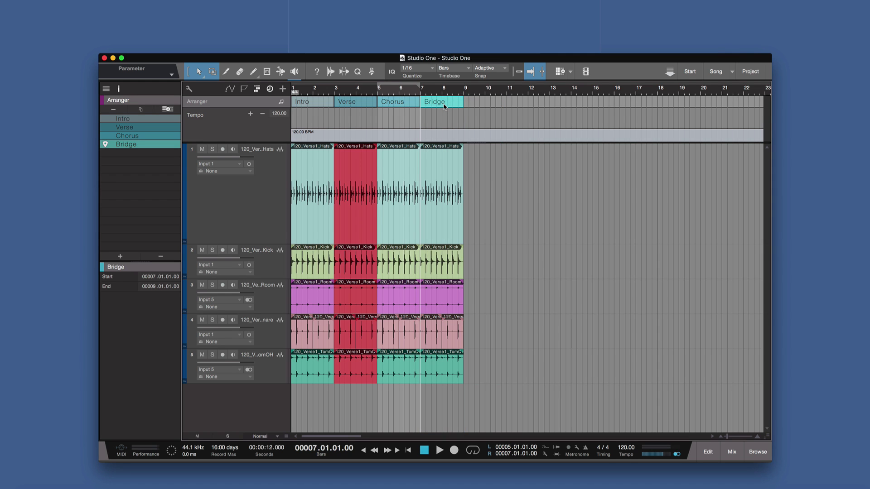
{"action": "mouse_move", "coordinate": [444, 106]}
{"action": "left_mouse_down"}
{"action": "mouse_move", "coordinate": [489, 105]}
{"action": "mouse_move", "coordinate": [445, 102]}
{"action": "left_mouse_up"}
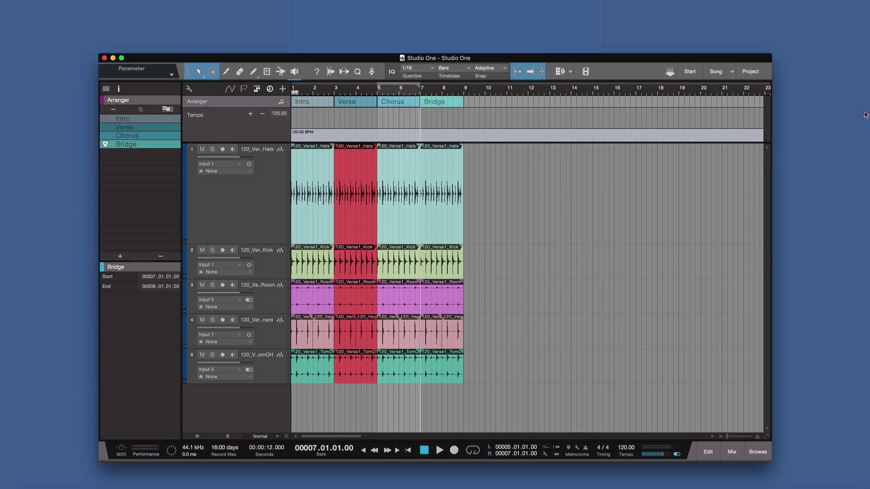
Import the Room, Snare, Kick-02 and TomOH-02 snippets onto their tracks around bars 11–14, then select them.
{"action": "left_click_drag", "start_coordinate": [777, 200], "coordinate": [541, 304]}
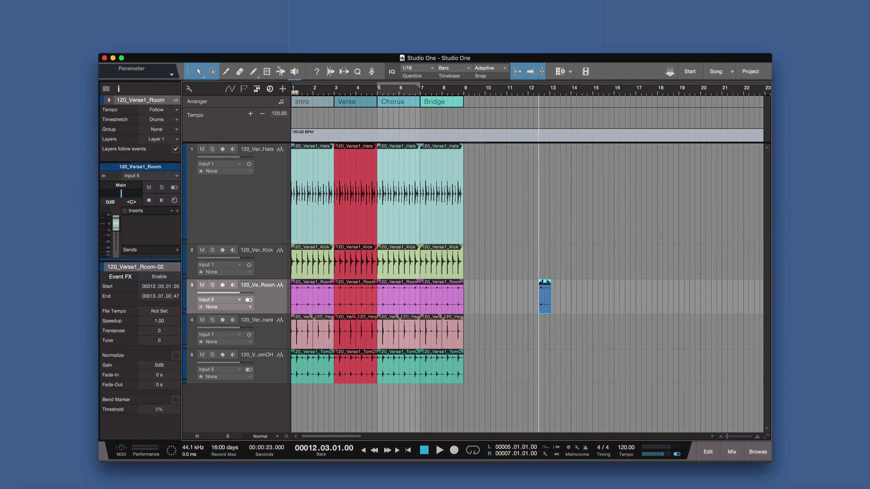
{"action": "left_click_drag", "start_coordinate": [846, 140], "coordinate": [523, 344]}
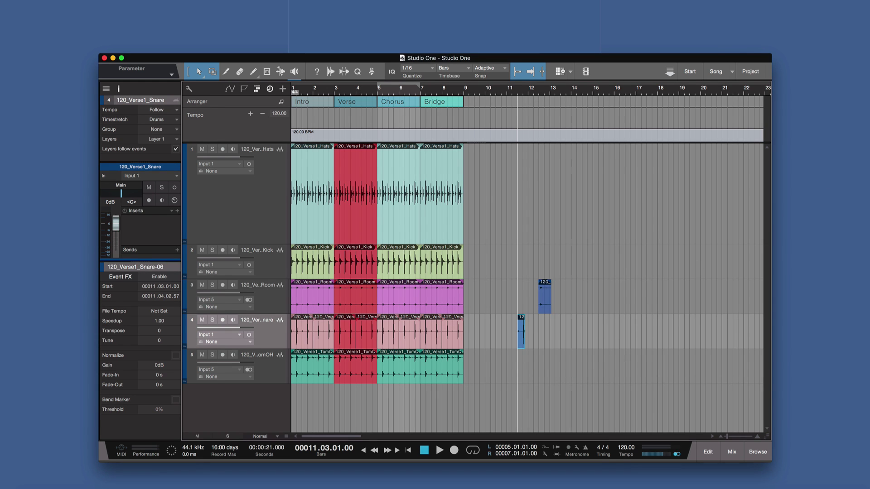
{"action": "left_click_drag", "start_coordinate": [848, 209], "coordinate": [536, 268]}
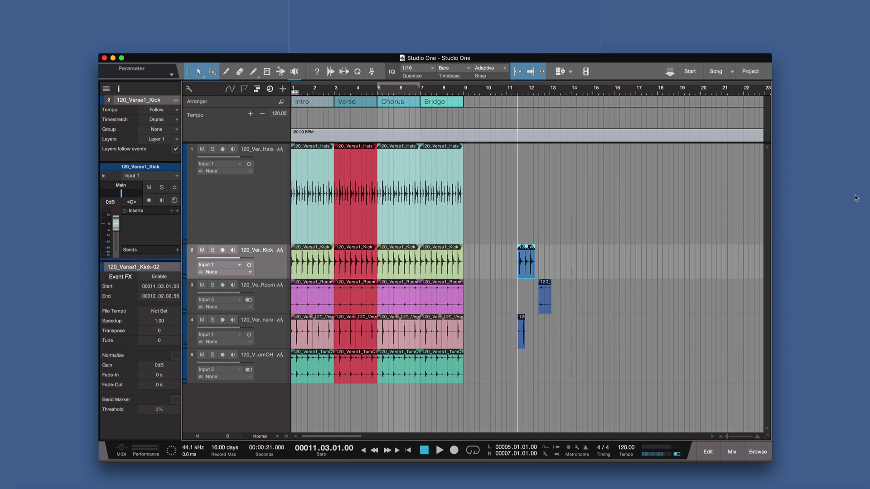
{"action": "left_click_drag", "start_coordinate": [868, 212], "coordinate": [576, 375]}
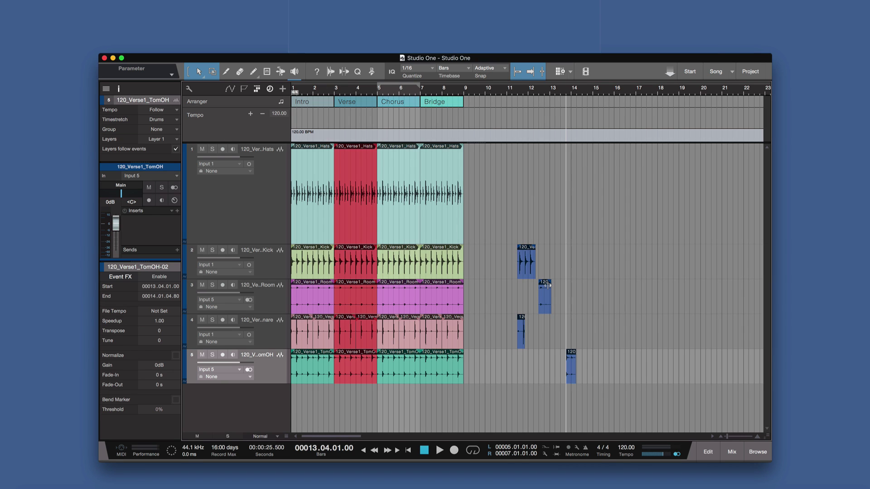
{"action": "left_click_drag", "start_coordinate": [607, 384], "coordinate": [510, 244]}
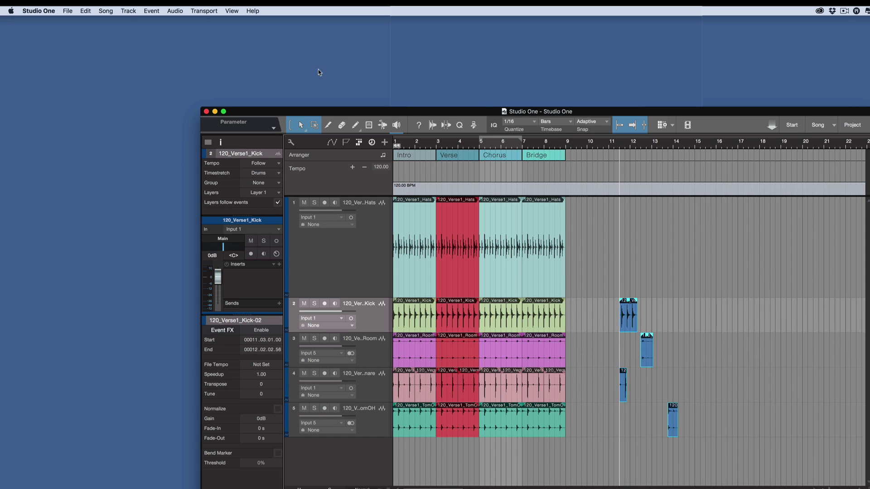
Apply Edit > Move to Origin so the snippets start near 1.03.03.40, undo a stray edit, and deselect.
{"action": "left_click", "coordinate": [89, 10]}
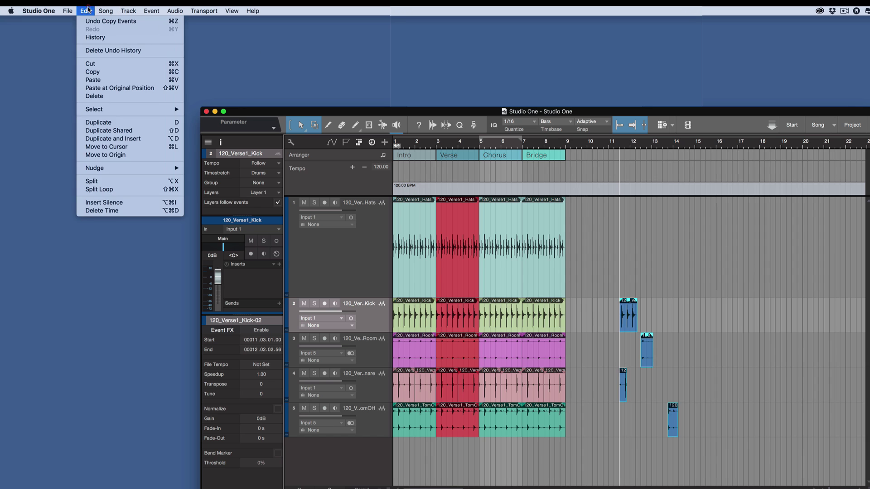
{"action": "left_click", "coordinate": [120, 148]}
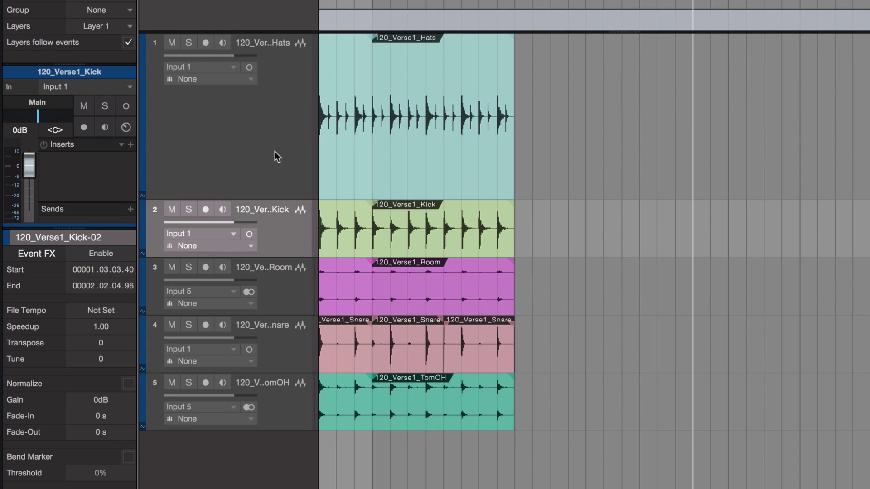
{"action": "scroll", "coordinate": [327, 179], "scroll_direction": "left", "scroll_amount": 3}
{"action": "key", "text": "ctrl+z"}
{"action": "key", "text": "ctrl+z"}
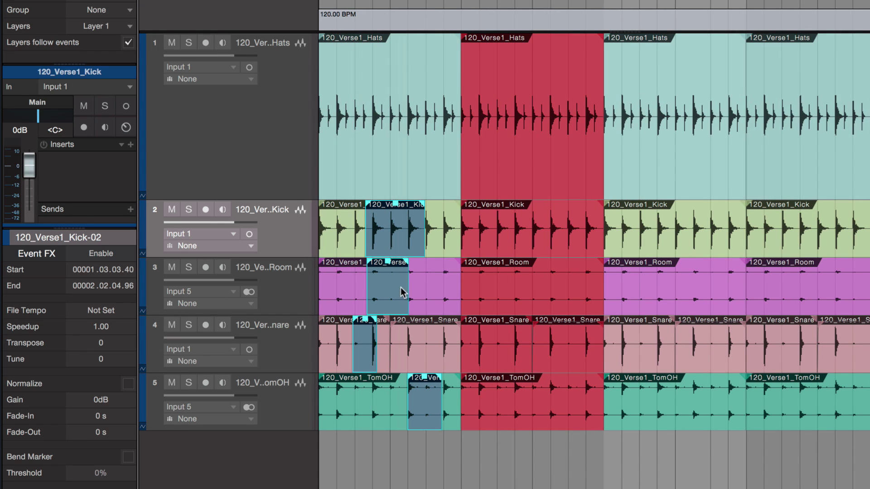
{"action": "left_click", "coordinate": [393, 463]}
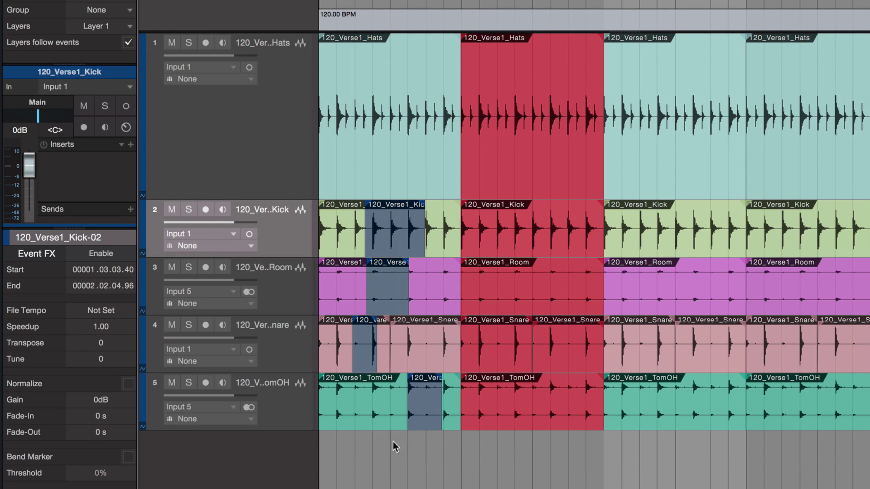